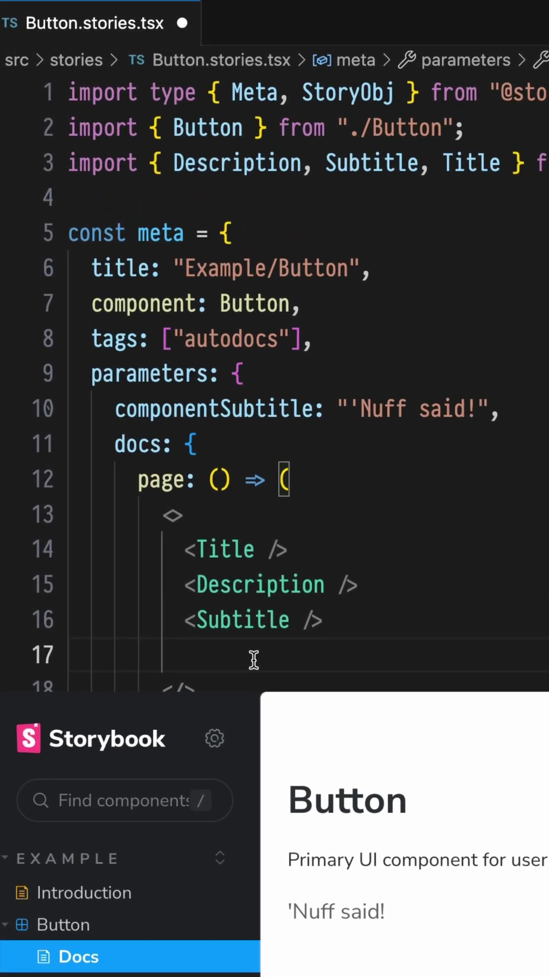
{"action": "type", "text": "<Story />"}
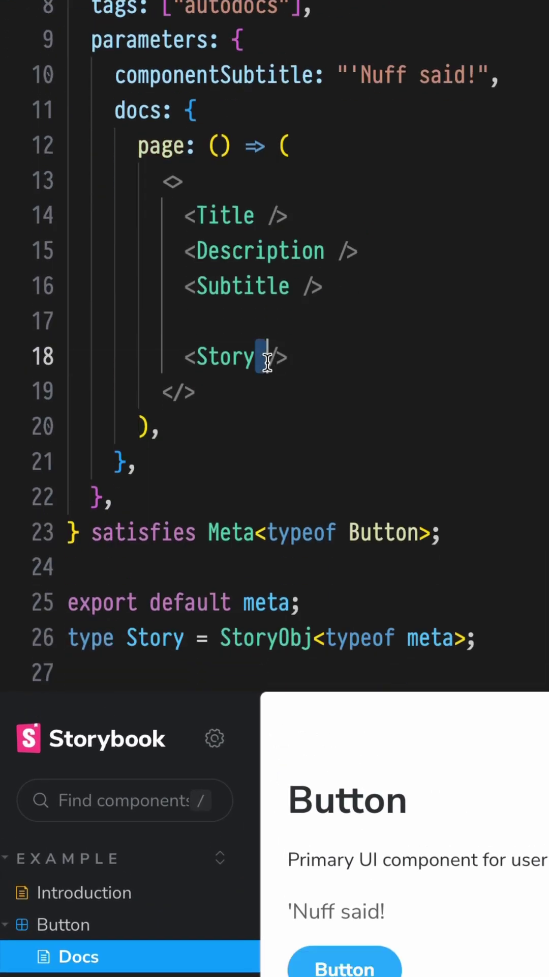
{"action": "scroll", "coordinate": [266, 359], "scroll_direction": "down", "scroll_amount": 1}
{"action": "scroll", "coordinate": [267, 362], "scroll_direction": "down", "scroll_amount": 4}
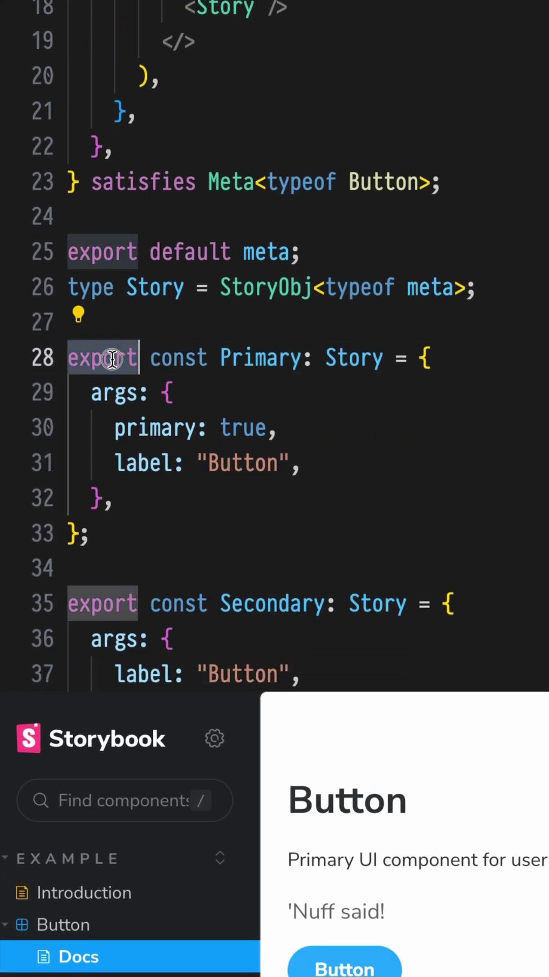
Add <Story />, <Source /> and <Canvas /> blocks to the docs page fragment in Button.stories.tsx
{"action": "left_click_drag", "start_coordinate": [112, 359], "coordinate": [133, 537]}
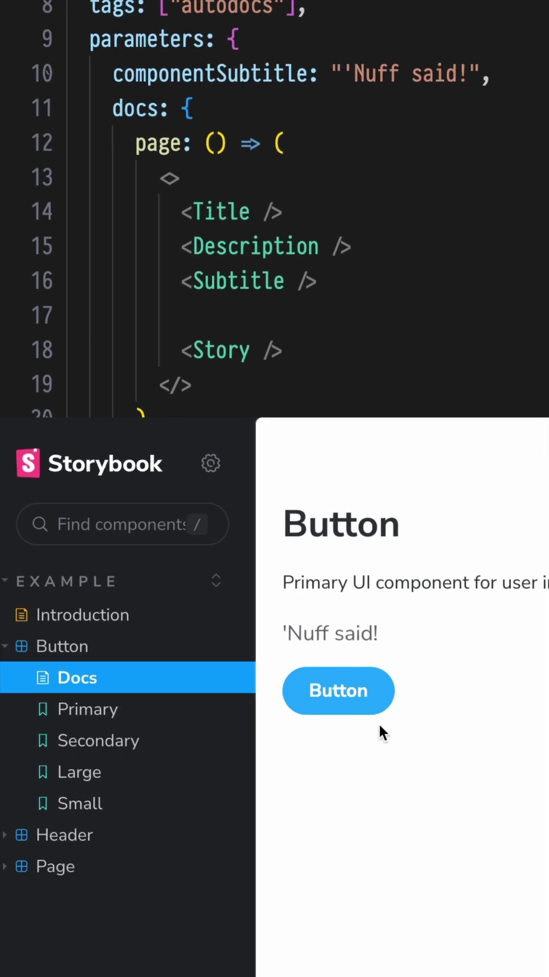
{"action": "left_click", "coordinate": [221, 299]}
{"action": "type", "text": "<"}
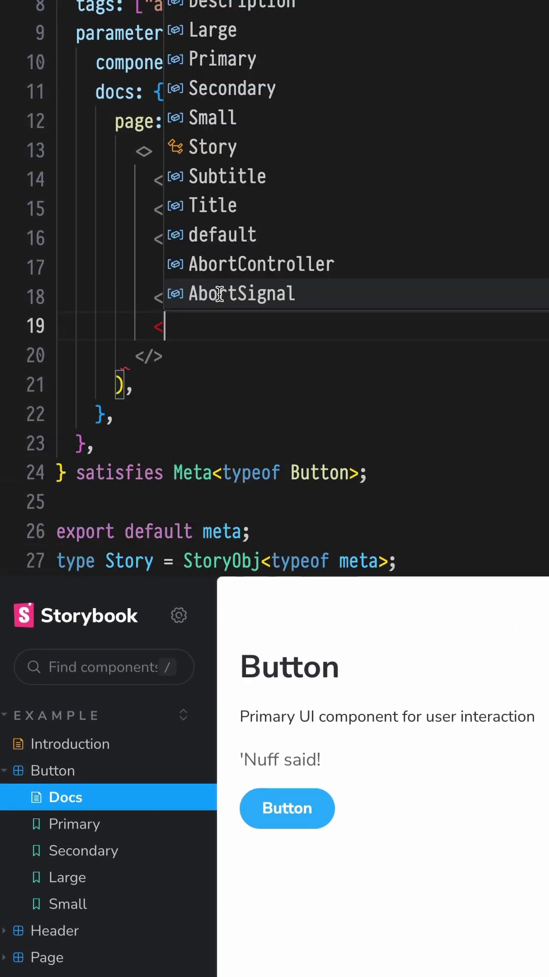
{"action": "type", "text": "Sourc"}
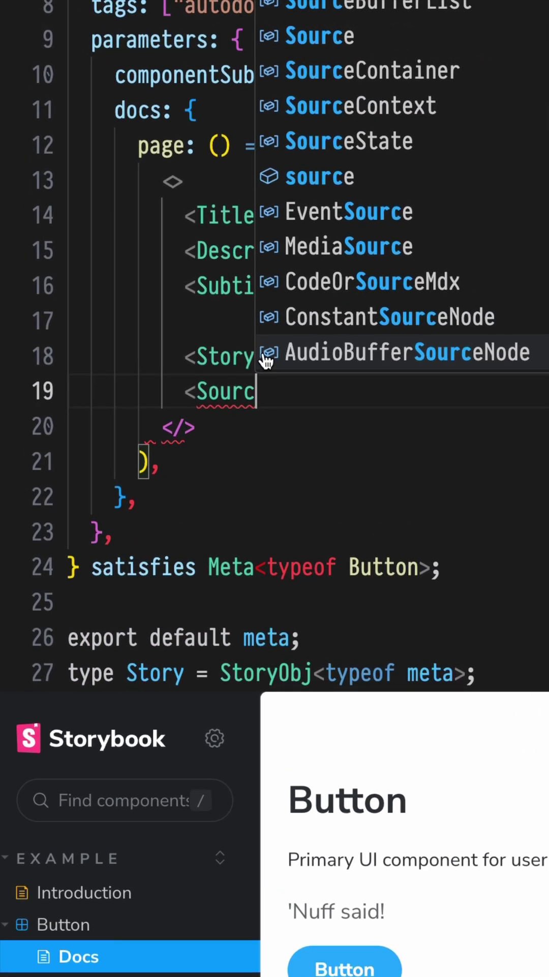
{"action": "left_click", "coordinate": [415, 36]}
{"action": "type", "text": "/>"}
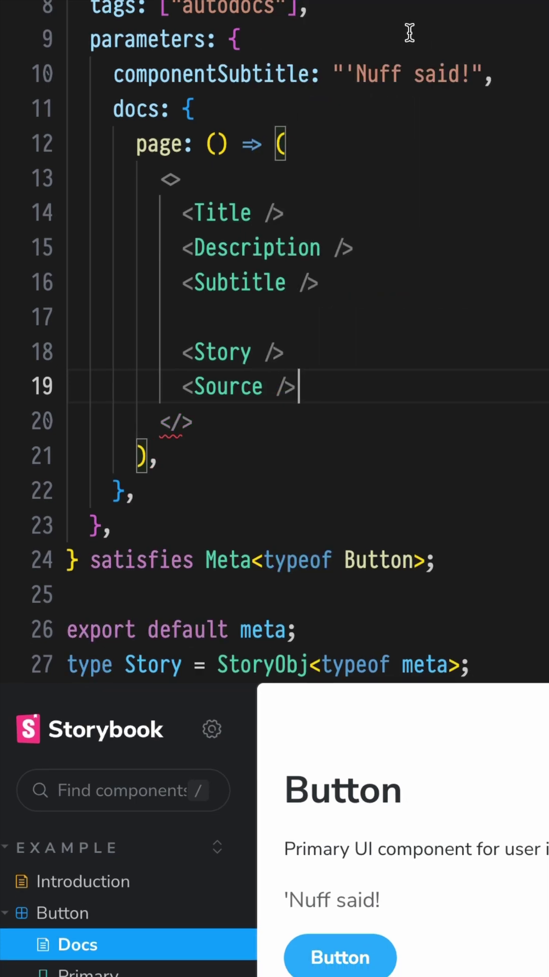
{"action": "key", "text": "Return"}
{"action": "type", "text": "<Canvas"}
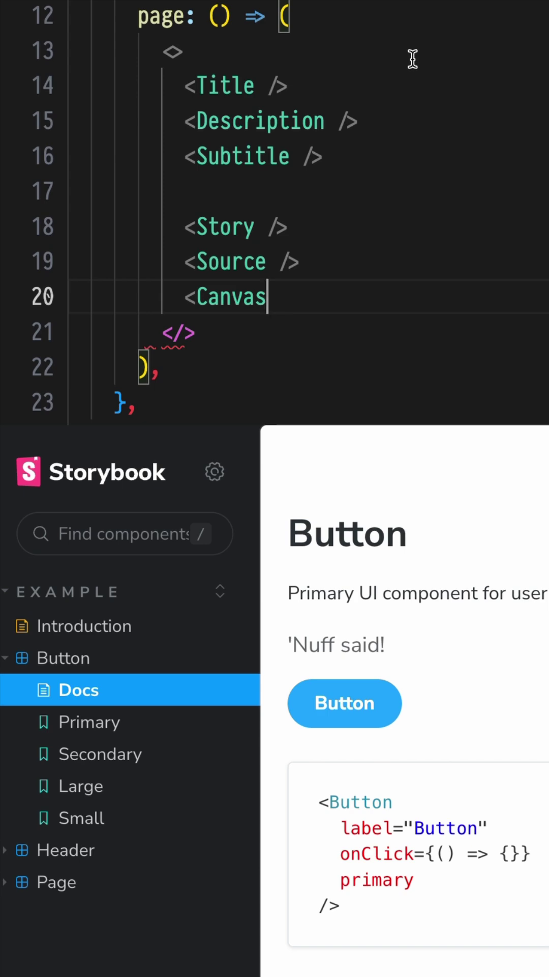
{"action": "type", "text": " />"}
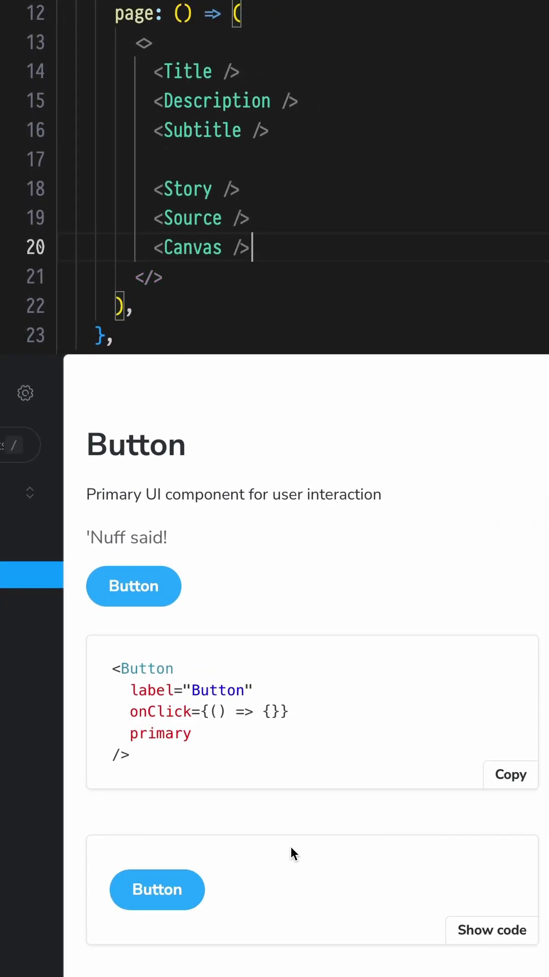
Reveal and toggle the Canvas block's code panel in Storybook to check the snippet
{"action": "left_click", "coordinate": [489, 931]}
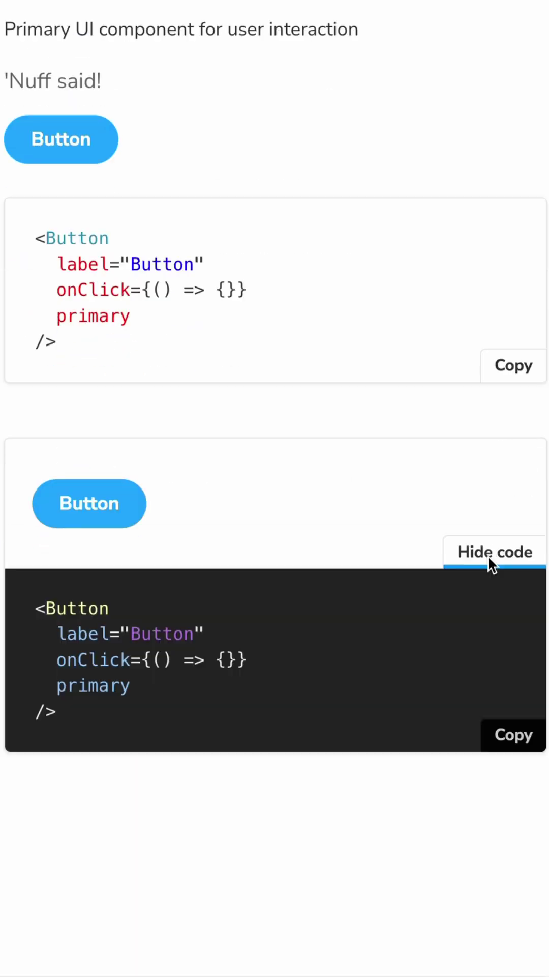
{"action": "left_click", "coordinate": [489, 560]}
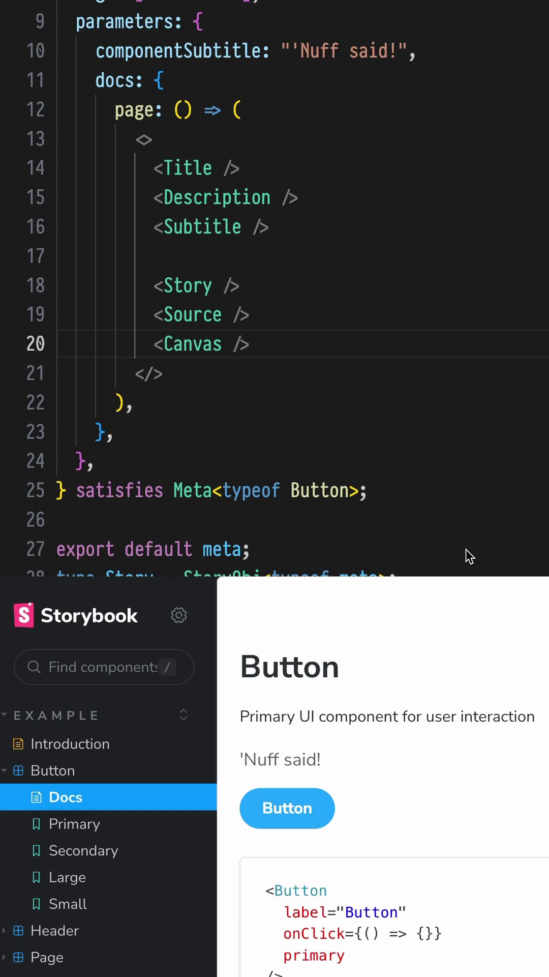
{"action": "scroll", "coordinate": [469, 556], "scroll_direction": "down", "scroll_amount": 7}
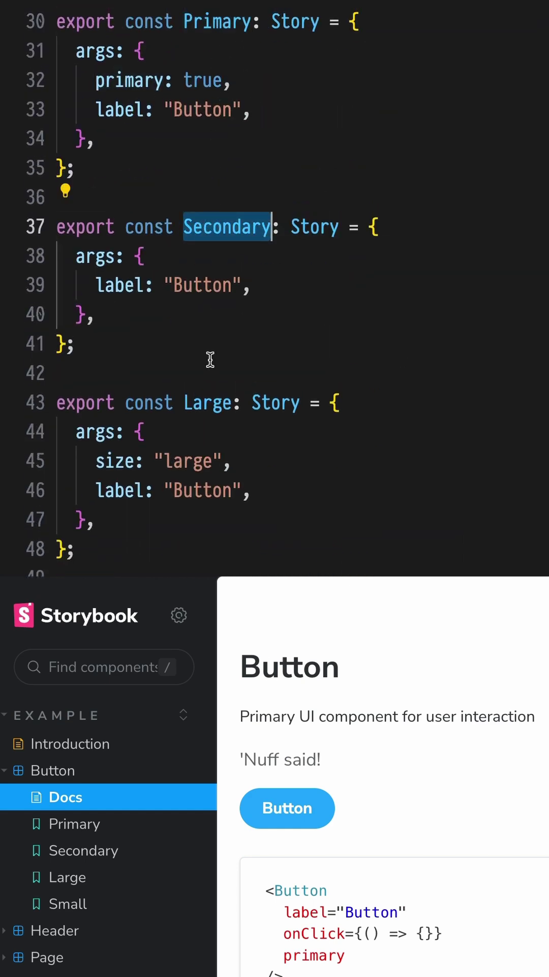
Point the Story block at Secondary with of={Secondary} via autocomplete
{"action": "left_click_drag", "start_coordinate": [255, 347], "coordinate": [80, 279]}
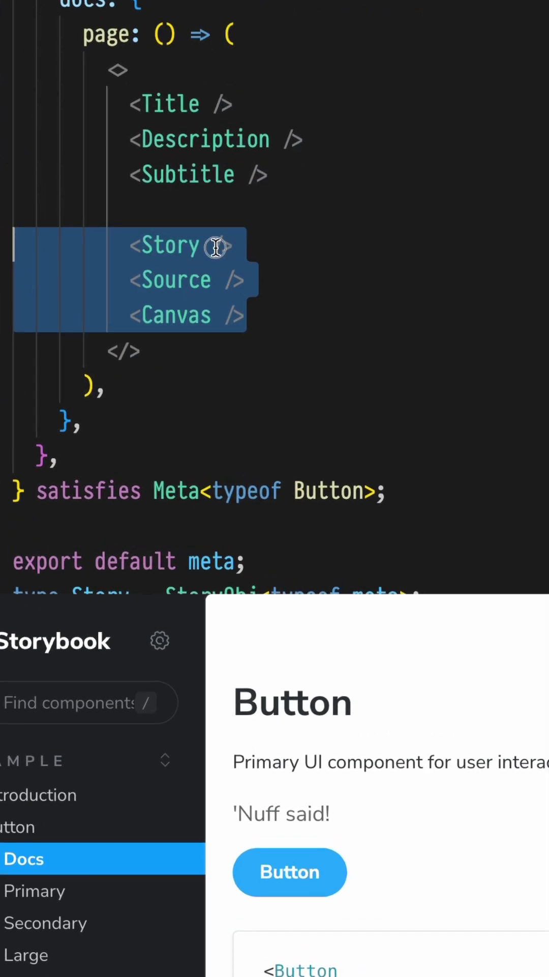
{"action": "type", "text": "={S"}
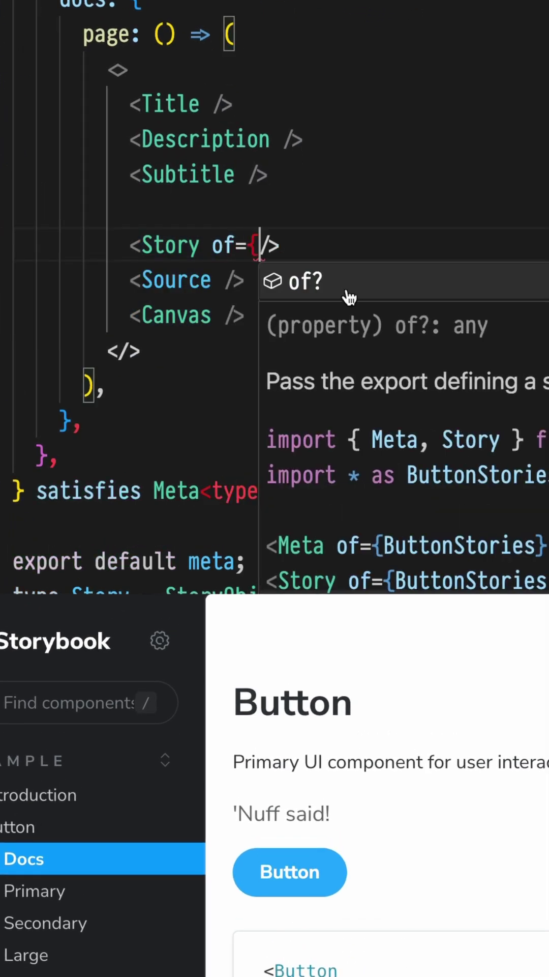
{"action": "type", "text": "econ"}
{"action": "key", "text": "Return"}
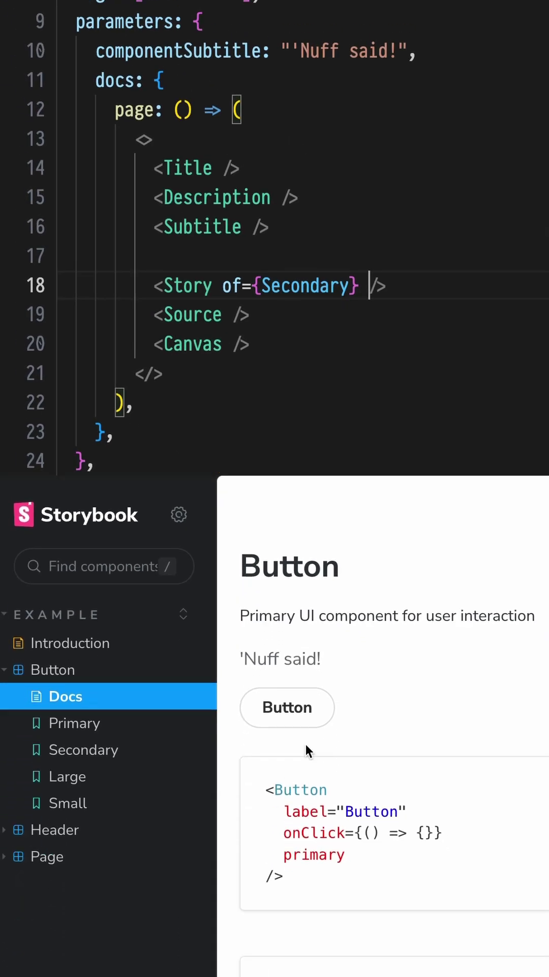